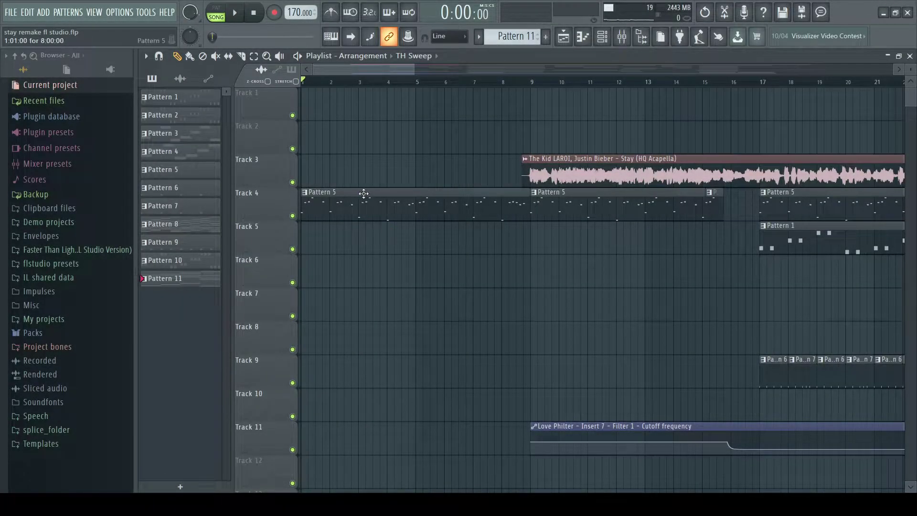
# Select Pattern 5 and open the JOBX Poly channel's notes in the piano roll.
pyautogui.click(320, 198)
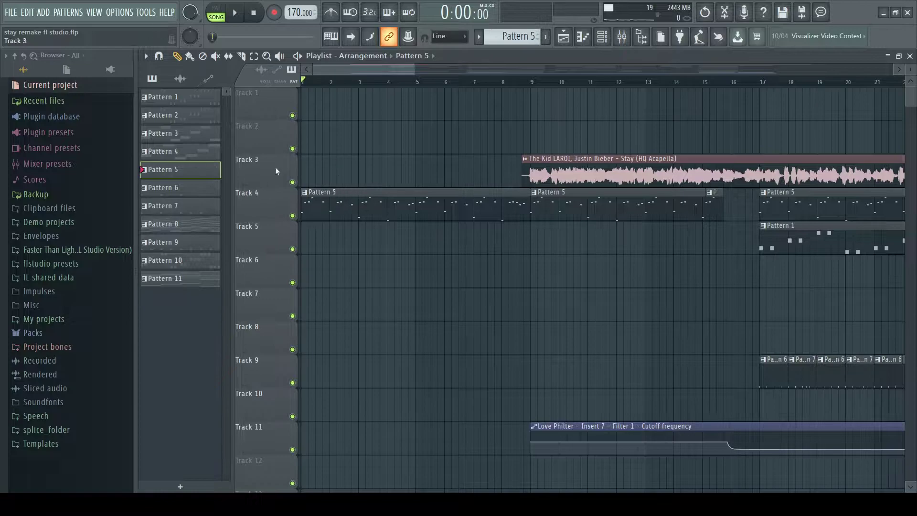
pyautogui.click(602, 39)
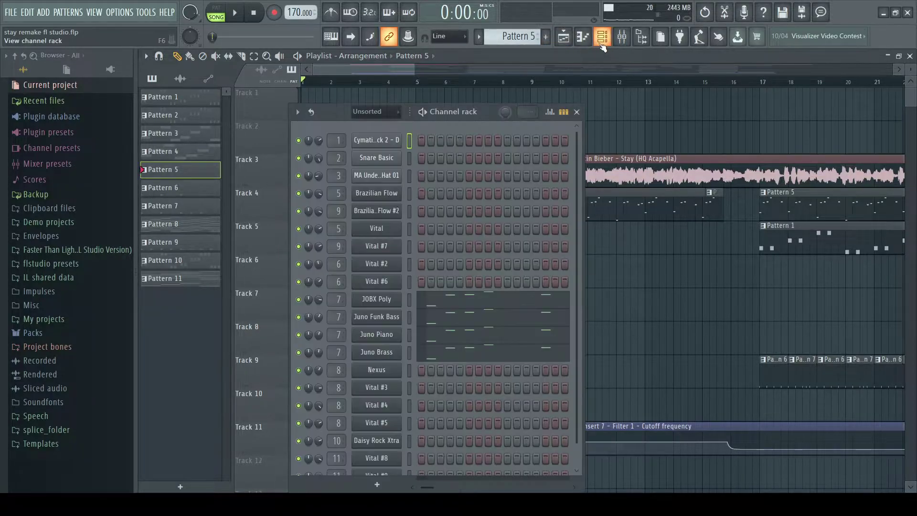
pyautogui.click(447, 300)
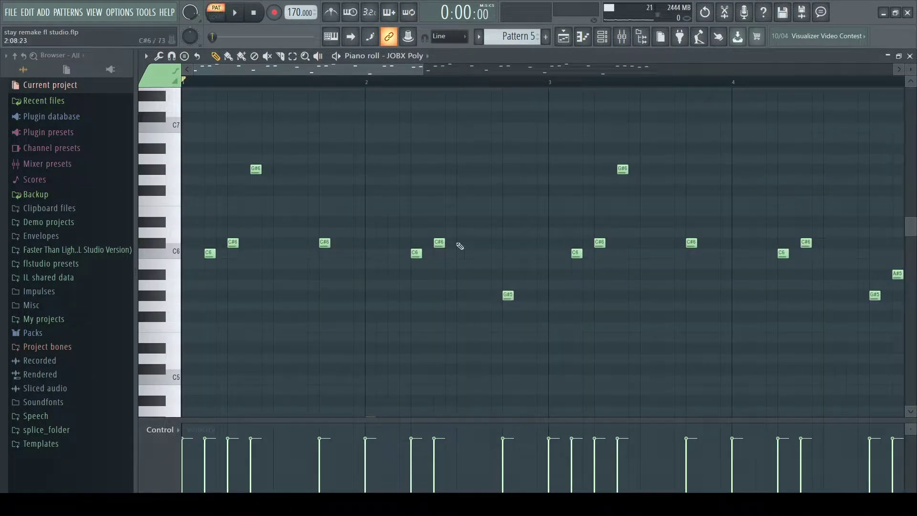
# Examine the pitches and timing of the JOBX Poly melody notes across the upper and lower octaves.
pyautogui.scroll(-3, 500, 253)
pyautogui.scroll(6, 392, 247)
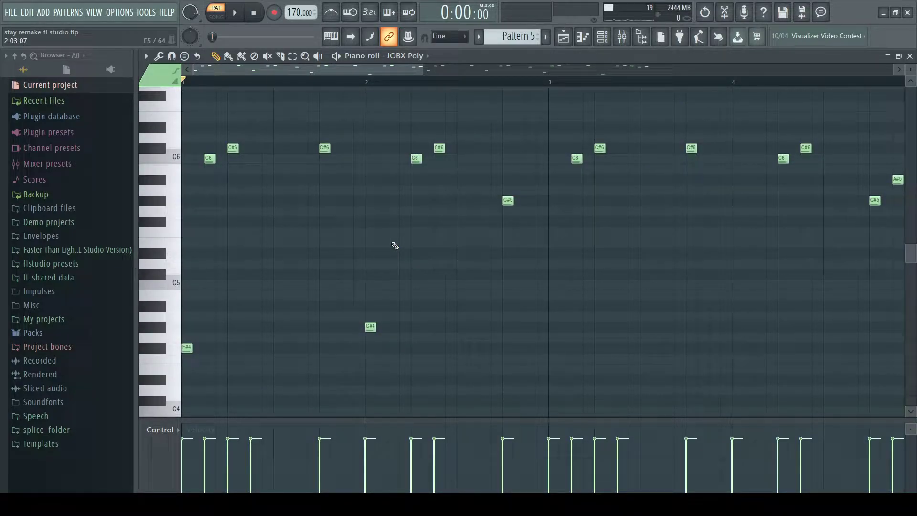
pyautogui.scroll(2, 366, 223)
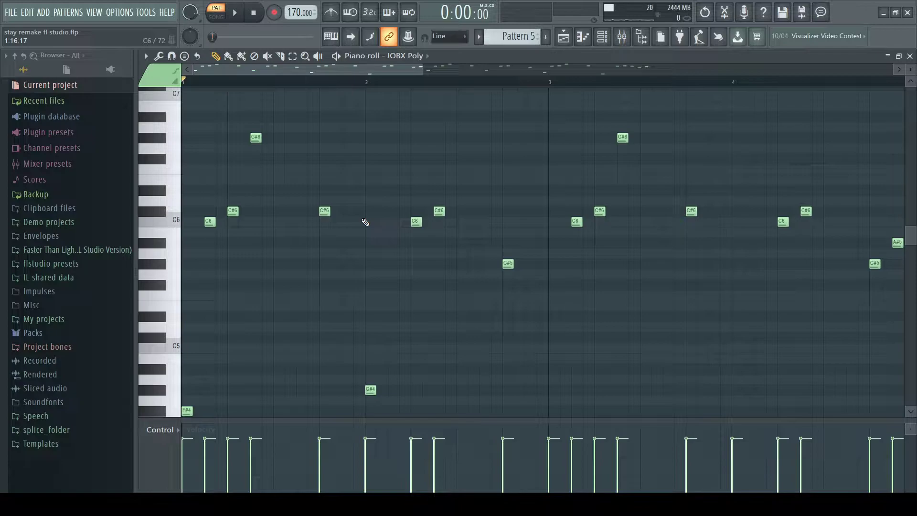
pyautogui.scroll(4, 881, 225)
pyautogui.scroll(-8, 604, 229)
pyautogui.scroll(5, 436, 143)
pyautogui.moveTo(288, 70); pyautogui.dragTo(287, 138)
pyautogui.scroll(-5, 637, 209)
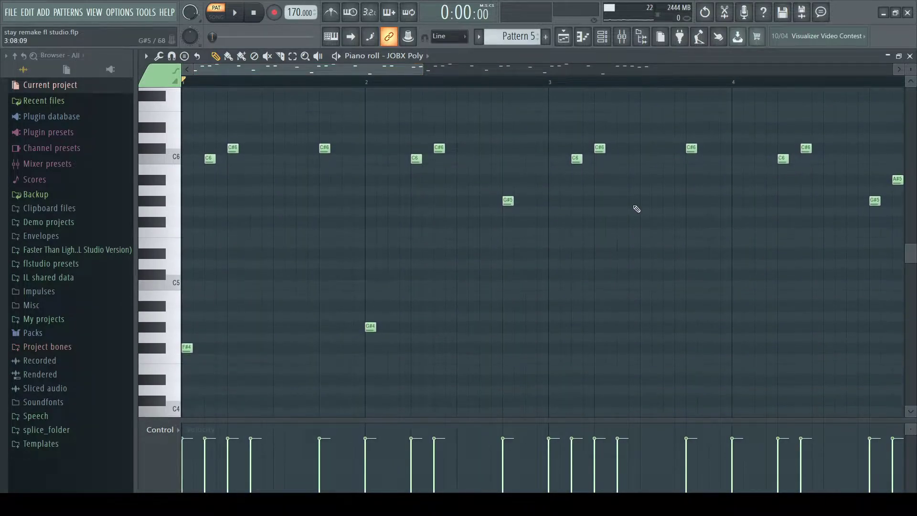
pyautogui.scroll(-6, 790, 231)
pyautogui.scroll(8, 332, 119)
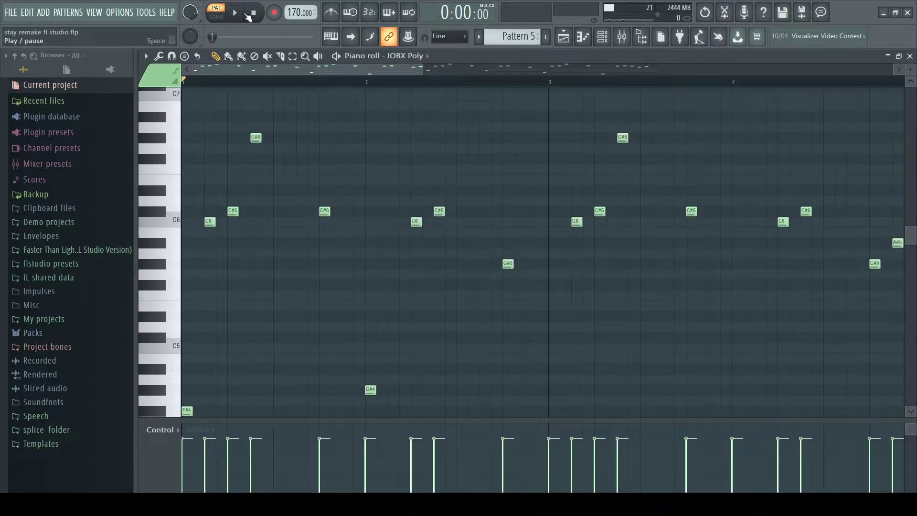
# Play back Pattern 5 and follow the JOBX Poly melody in the piano roll.
pyautogui.press('space')
pyautogui.scroll(-2, 242, 123)
pyautogui.scroll(3, 243, 131)
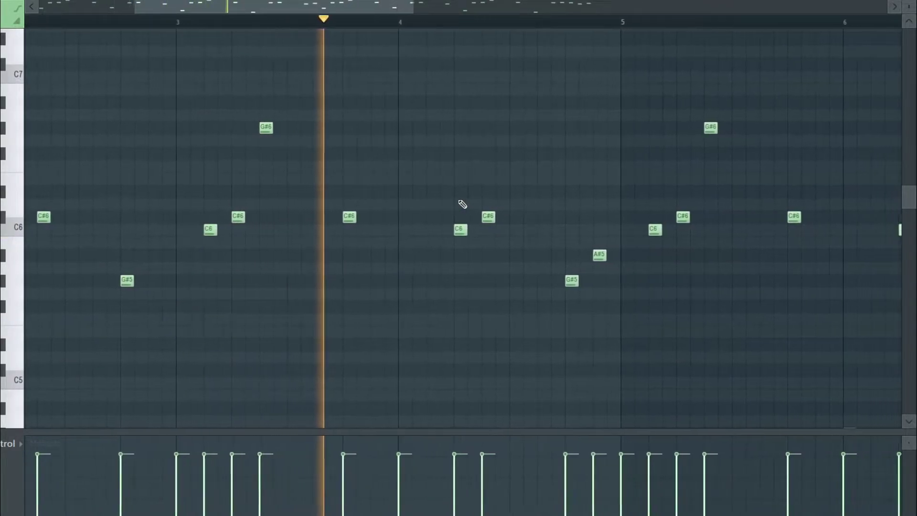
pyautogui.scroll(-3, 478, 204)
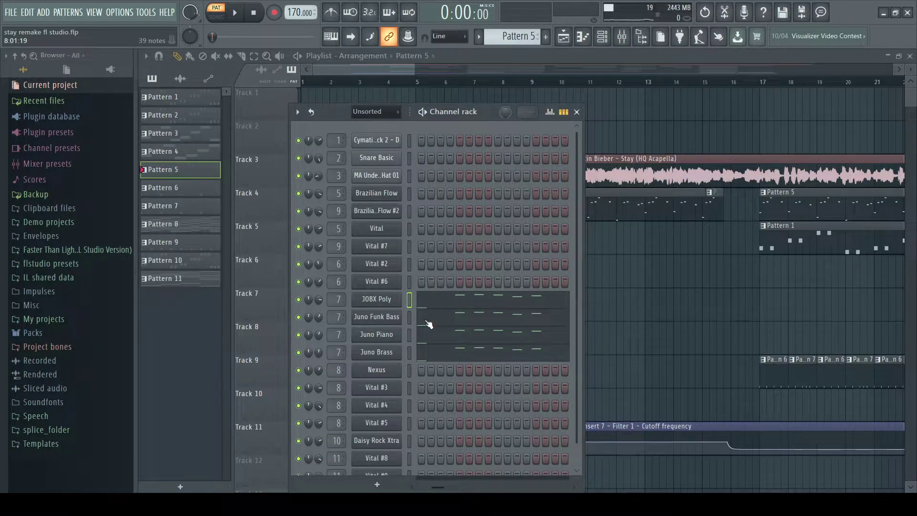
# Open the JOBX Poly channel's FLEX instrument, review its preset in the Saif Sameer Synthwave pack, and close it.
pyautogui.click(388, 303)
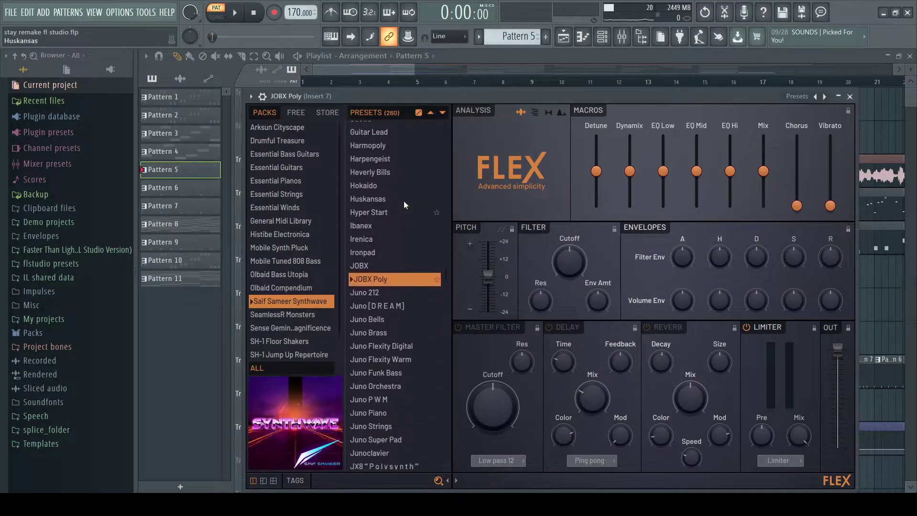
pyautogui.moveTo(395, 90); pyautogui.dragTo(403, 70)
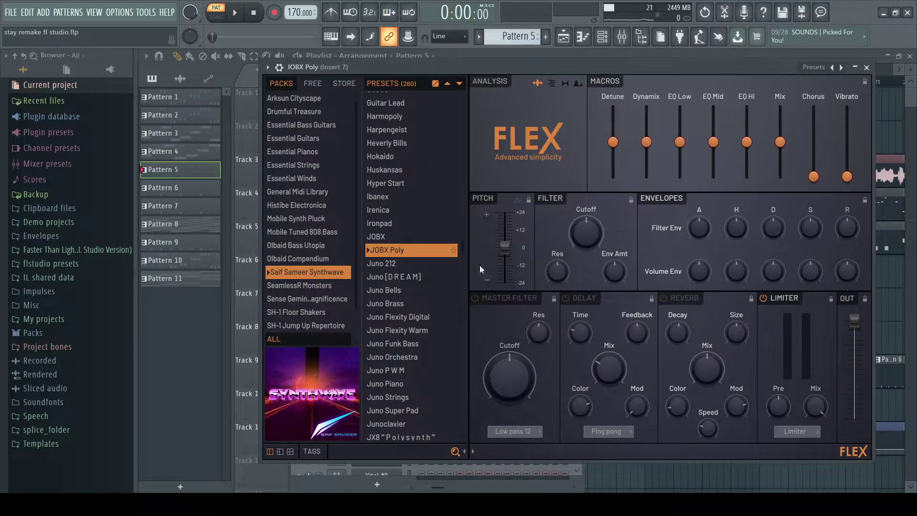
pyautogui.scroll(-2, 448, 253)
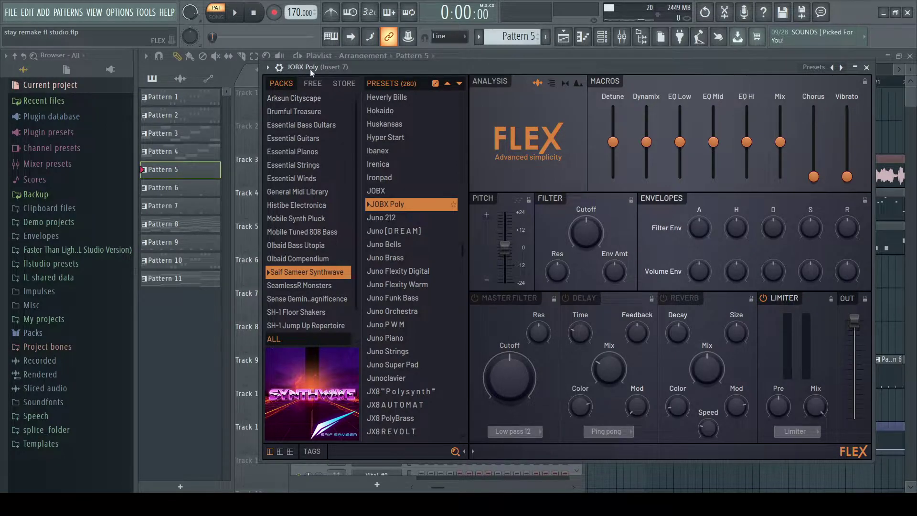
pyautogui.scroll(-2, 391, 171)
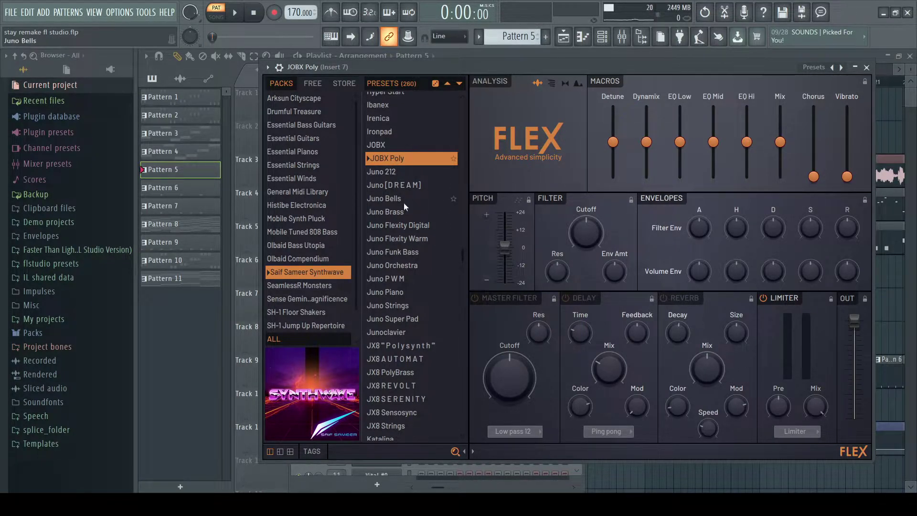
pyautogui.click(867, 67)
# Inspect the FLEX presets of the Juno Funk Bass, Juno Piano and Juno Brass channels, closing each instrument.
pyautogui.click(387, 319)
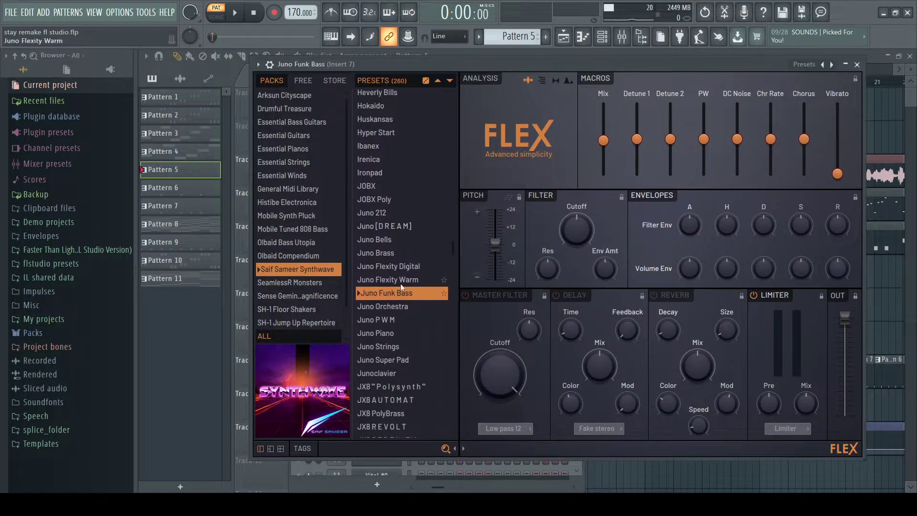
pyautogui.click(857, 64)
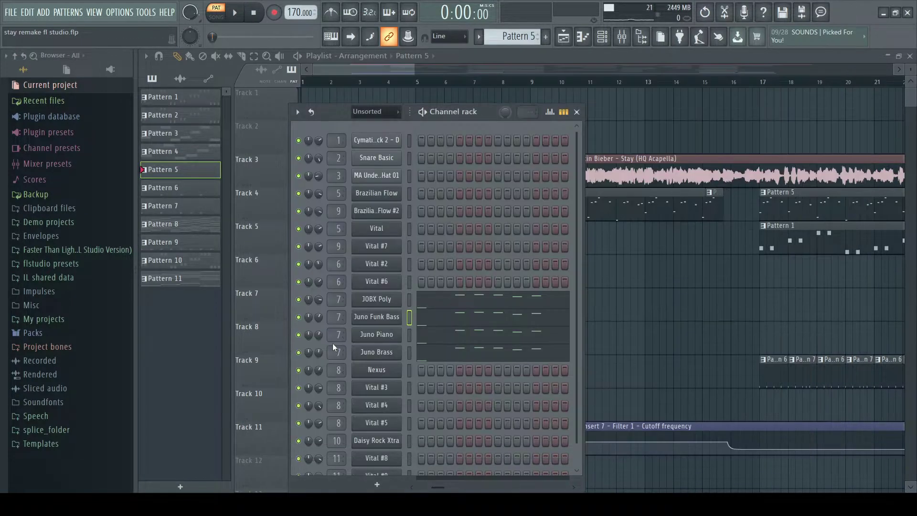
pyautogui.click(386, 340)
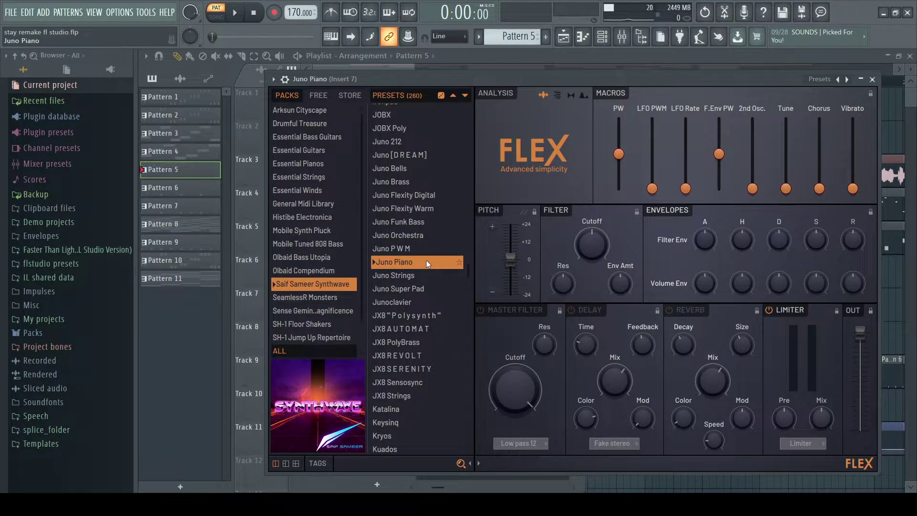
pyautogui.click(872, 80)
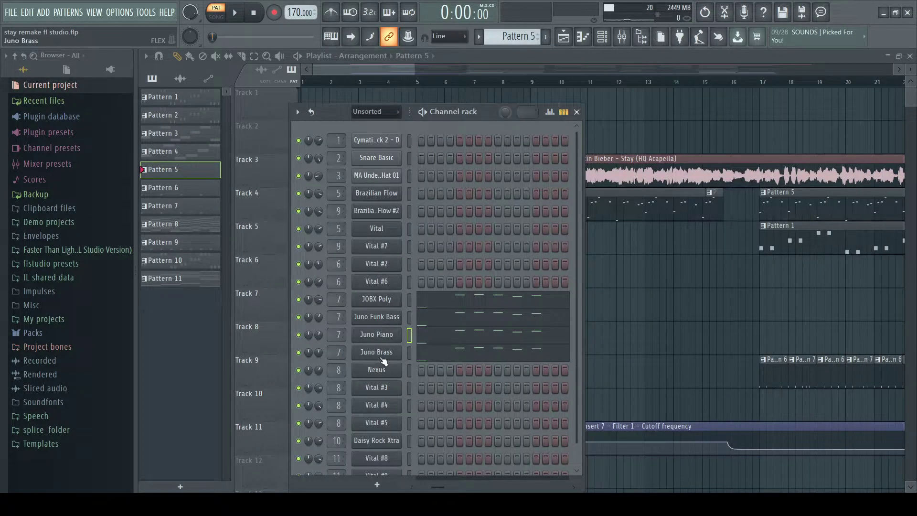
pyautogui.click(383, 359)
pyautogui.click(894, 86)
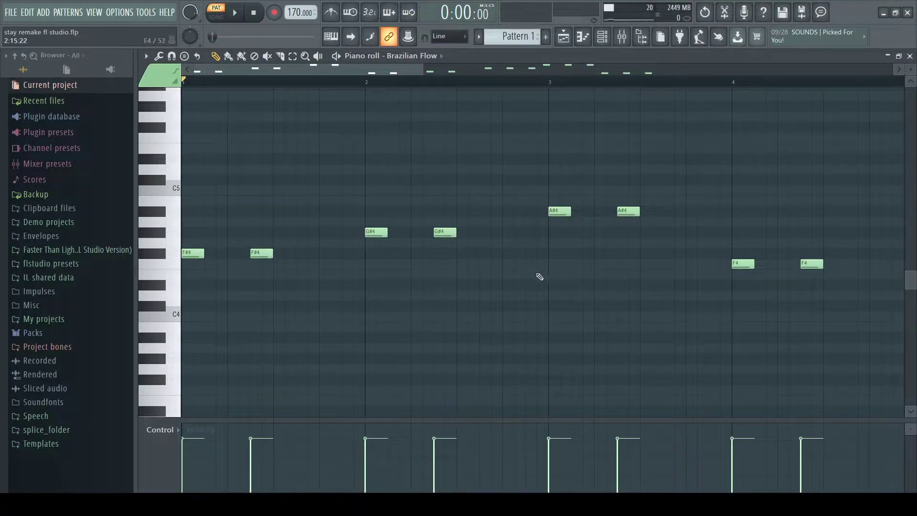
# Play back Pattern 1's Brazilian Flow notes and Pattern 4's Vital #6 bass notes.
pyautogui.press('space')
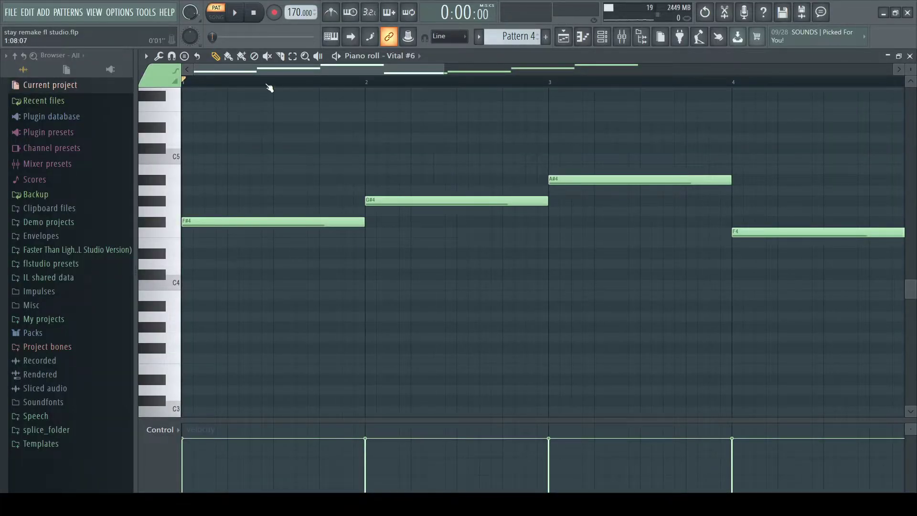
pyautogui.press('space')
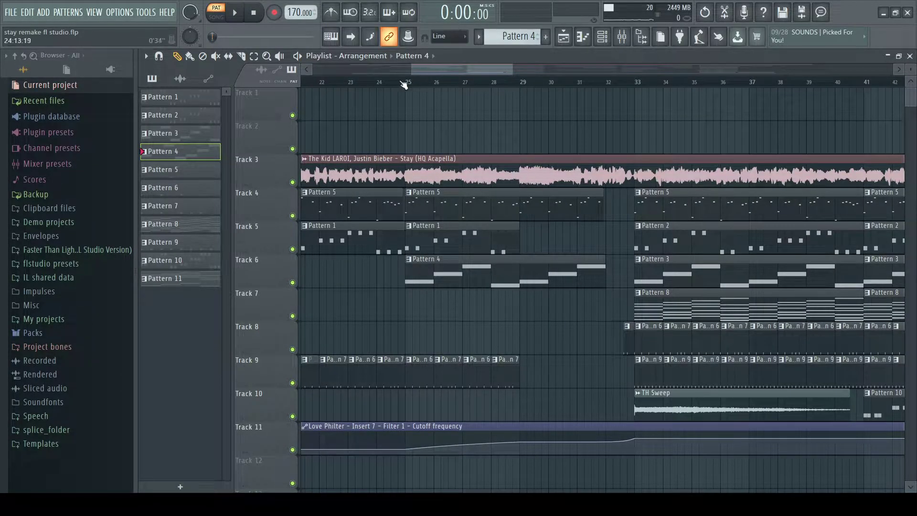
# Open Pattern 8 from Track 7 in the piano roll, examine the Nexus chords, and play them back.
pyautogui.moveTo(451, 67); pyautogui.dragTo(491, 86)
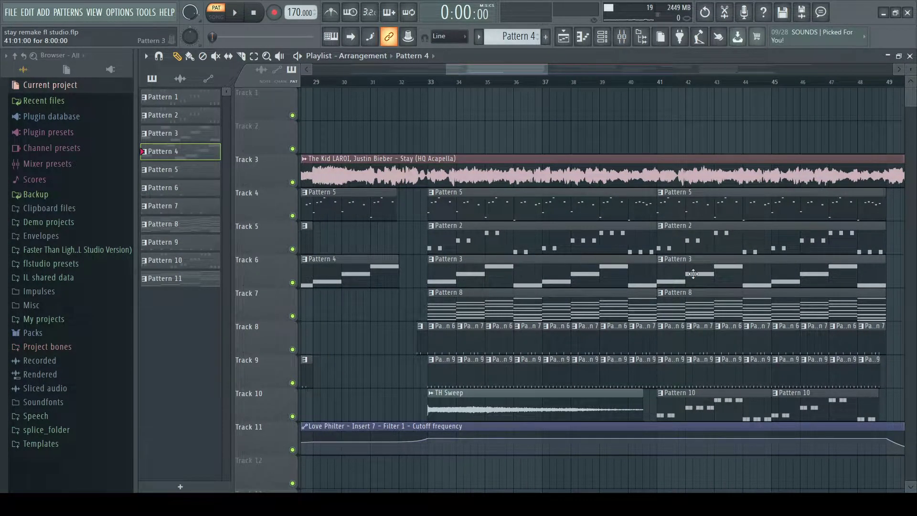
pyautogui.doubleClick(510, 291)
pyautogui.scroll(3, 456, 215)
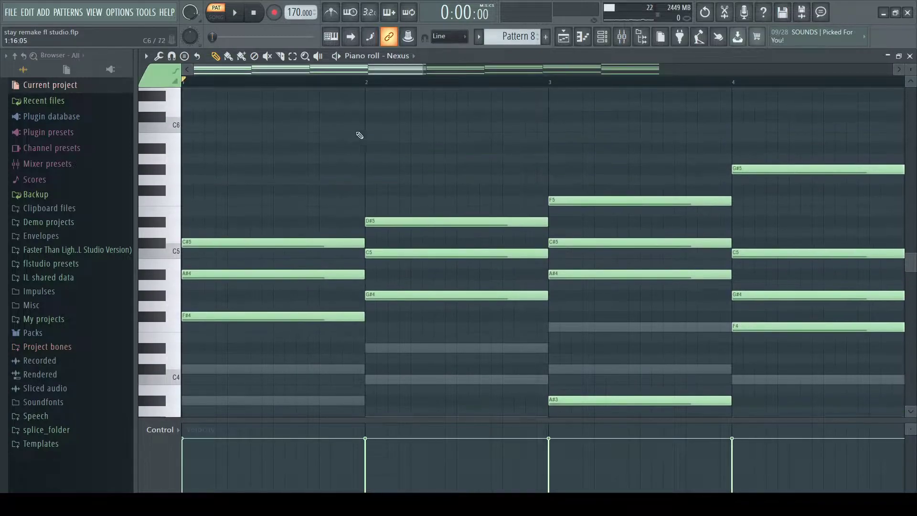
pyautogui.scroll(-4, 549, 284)
pyautogui.scroll(4, 501, 265)
pyautogui.press('space')
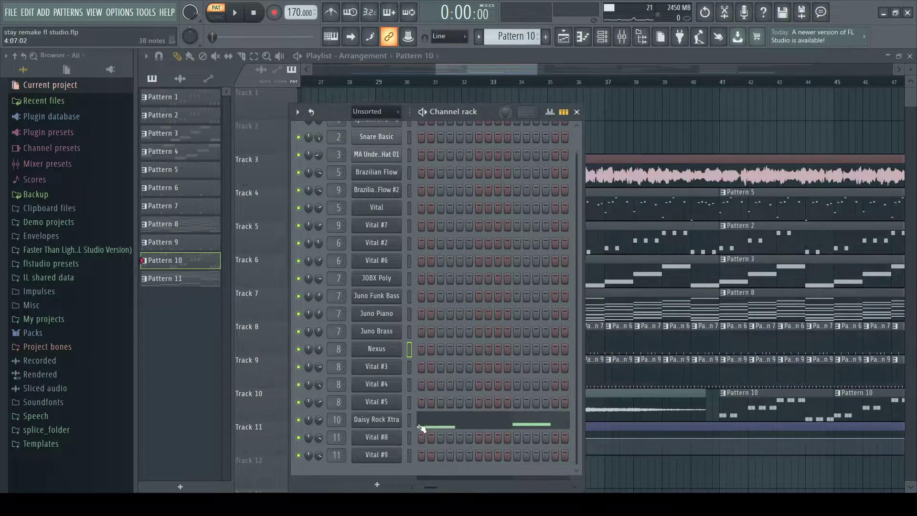
# Open Pattern 10's Daisy Rock Xtra notes in the piano roll and play them back.
pyautogui.click(414, 420)
pyautogui.scroll(-3, 365, 164)
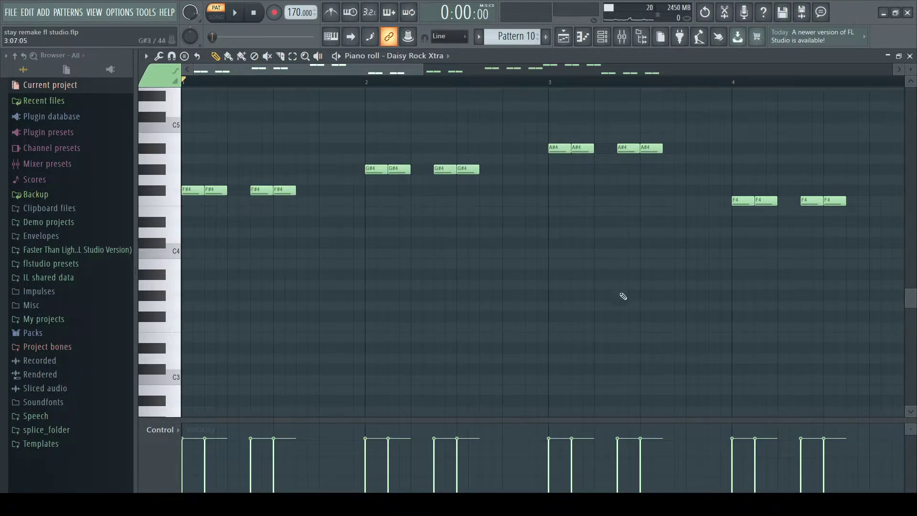
pyautogui.press('space')
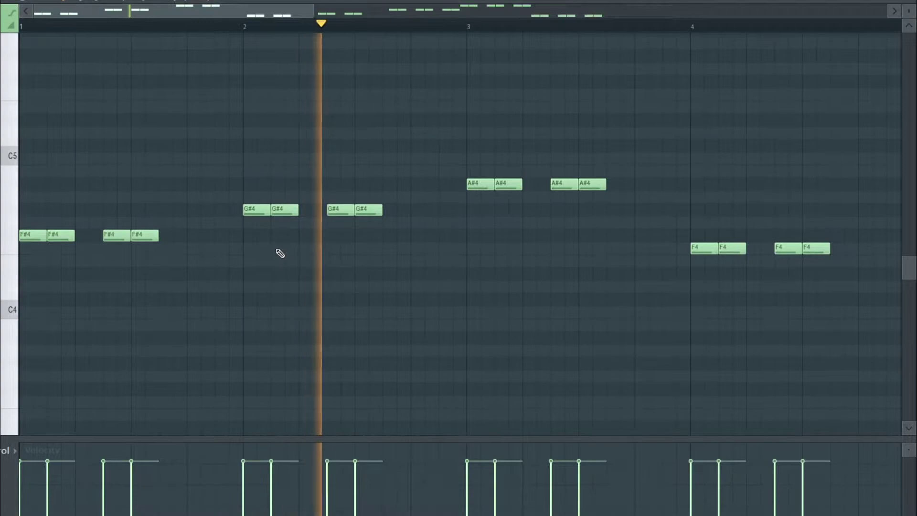
pyautogui.press('space')
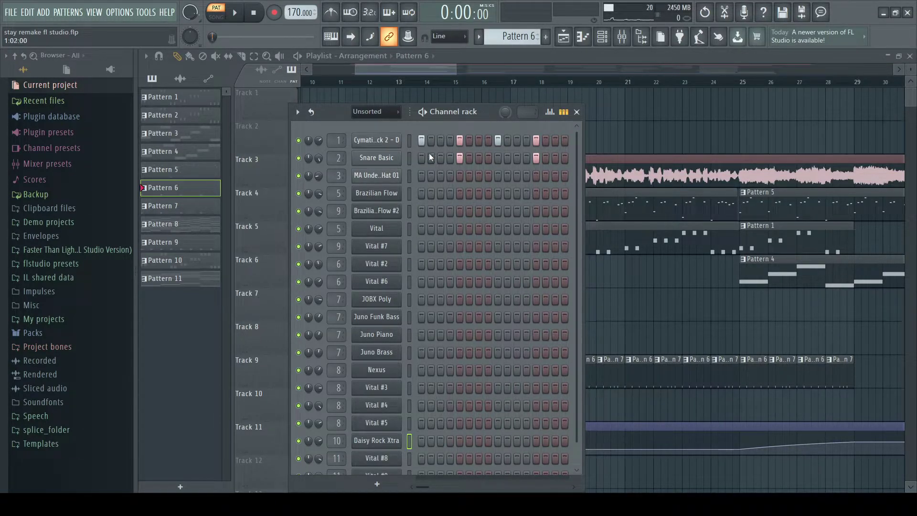
# Open the Cymatics Odyssey Kick 2 sample settings from Pattern 6, review them, and close the window.
pyautogui.click(378, 140)
pyautogui.moveTo(216, 142); pyautogui.dragTo(283, 142)
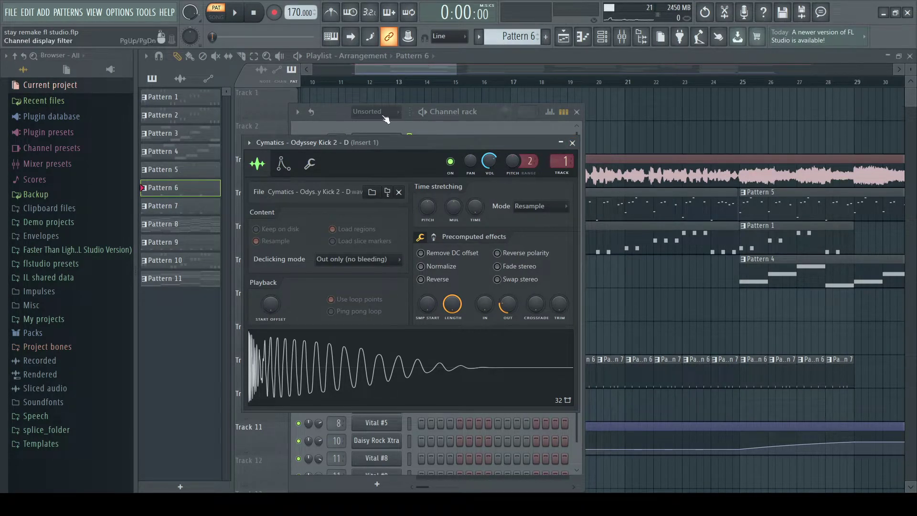
pyautogui.click(572, 142)
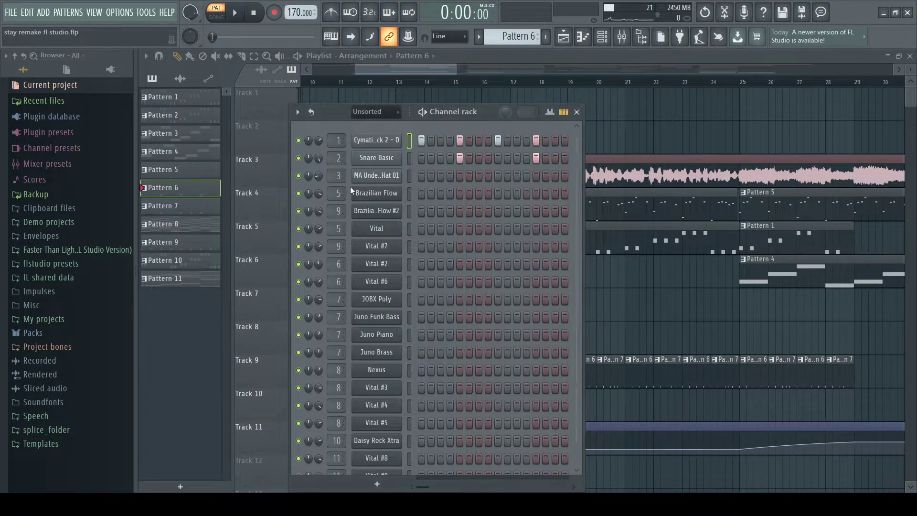
# Open the Snare Basic sample settings, examine the time-stretching pitch shift, and close the window.
pyautogui.click(388, 163)
pyautogui.moveTo(365, 158); pyautogui.dragTo(517, 145)
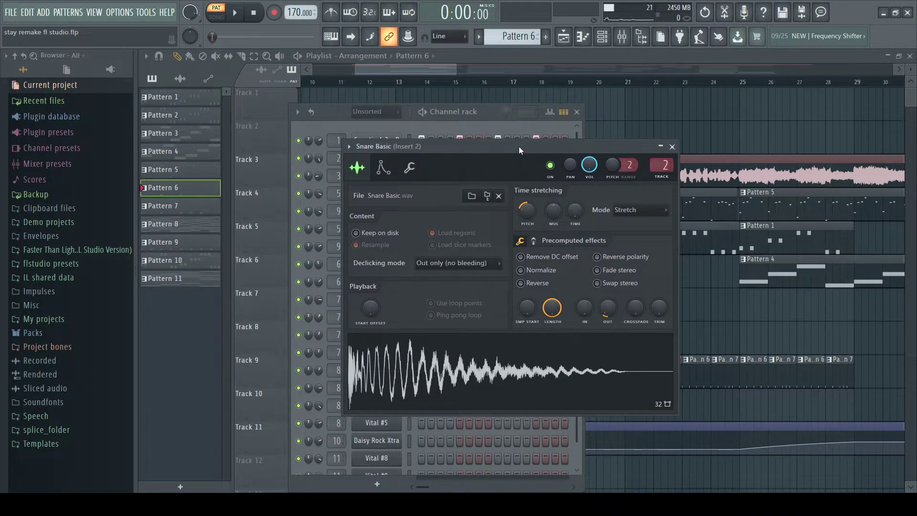
pyautogui.moveTo(472, 150); pyautogui.dragTo(448, 88)
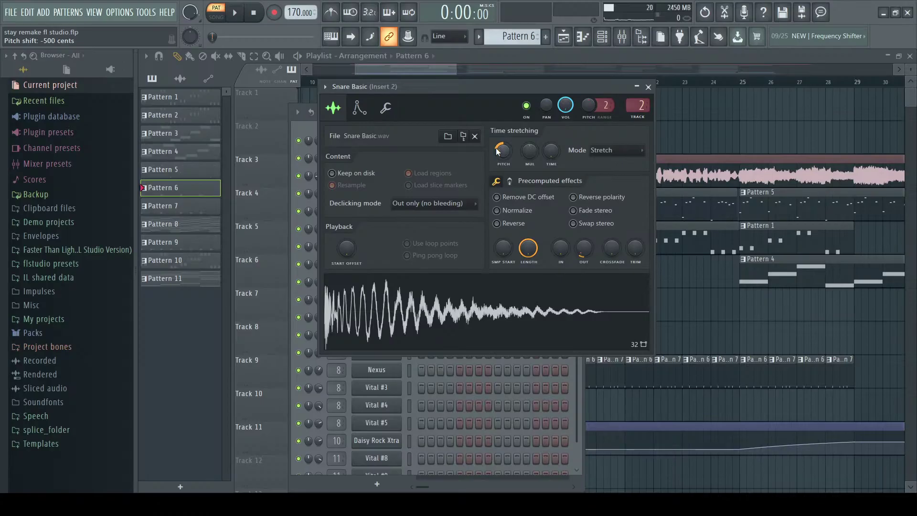
pyautogui.press('Escape')
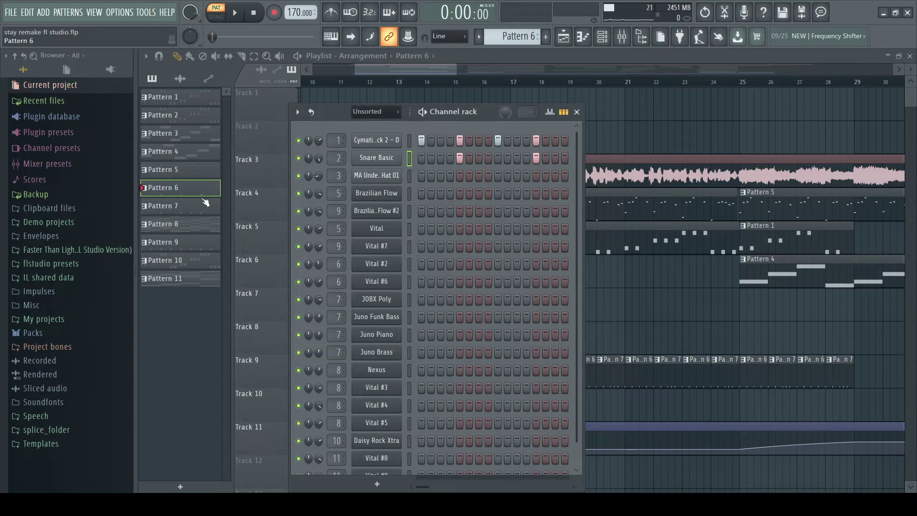
# Select Pattern 7 to view its drum steps and close the channel rack.
pyautogui.click(191, 209)
pyautogui.click(603, 36)
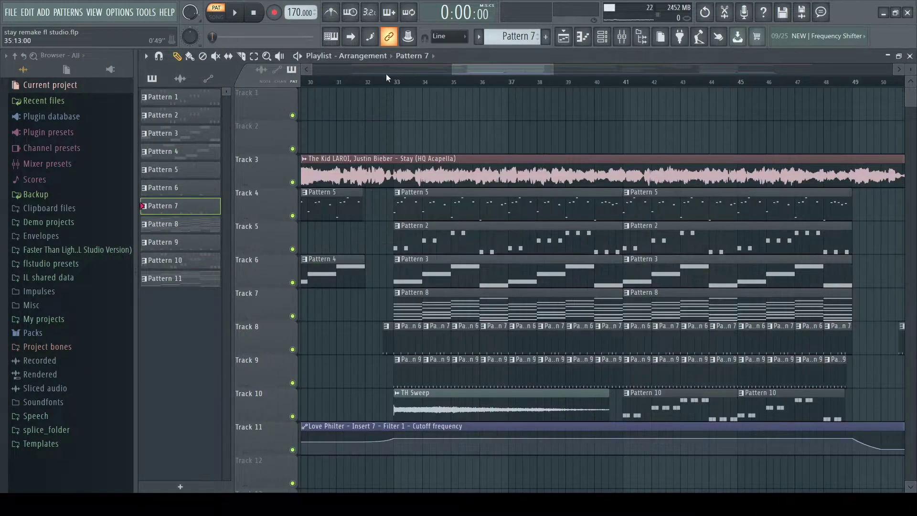
# Play the arrangement from just before bar 33.
pyautogui.click(386, 80)
pyautogui.press('space')
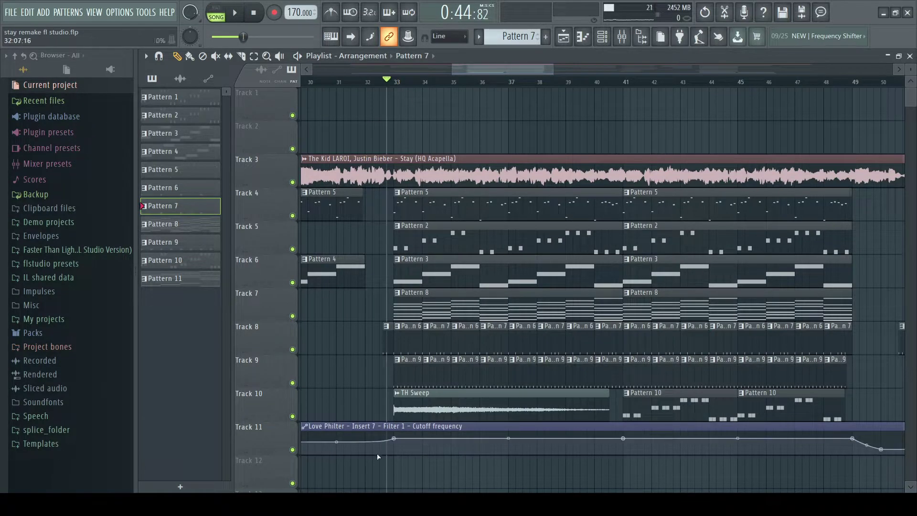
pyautogui.rightClick(293, 416)
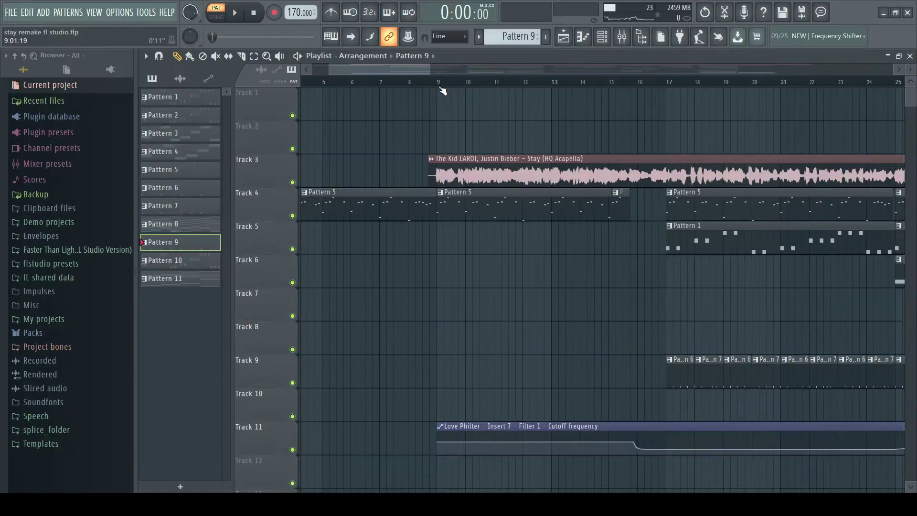
# Solo Track 4 together with the Track 11 Love Philter cutoff automation and play the arrangement from bar 9.
pyautogui.click(440, 85)
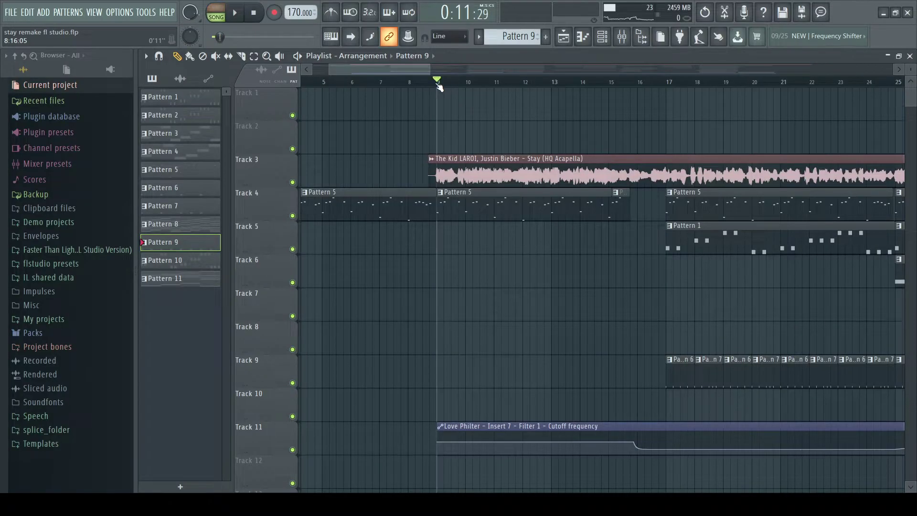
pyautogui.rightClick(292, 215)
pyautogui.click(292, 450)
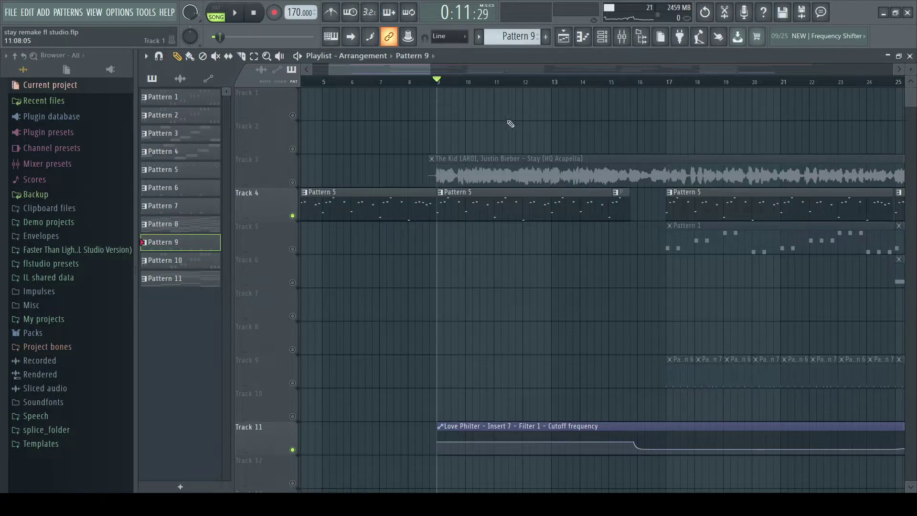
pyautogui.press('space')
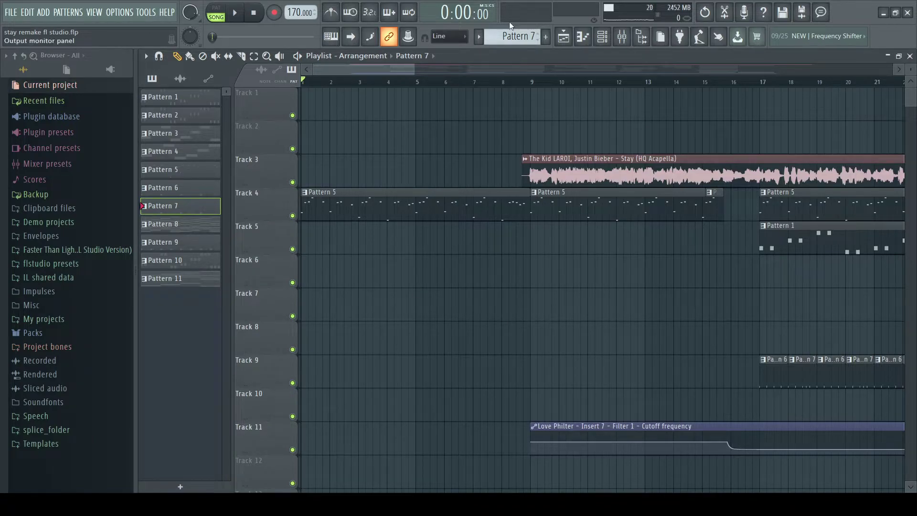
# Examine the arrangement of clips around bars 29 to 51, and play the whole song from bar 1.
pyautogui.moveTo(393, 69); pyautogui.dragTo(502, 135)
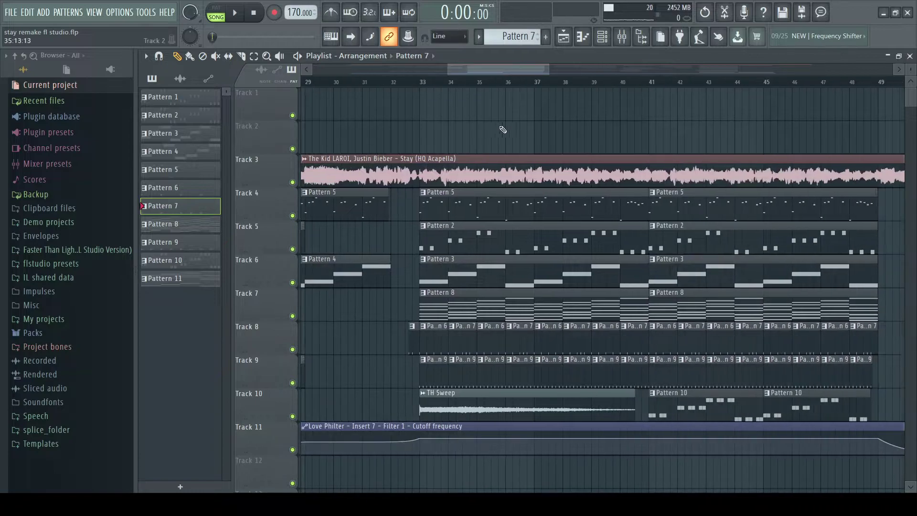
pyautogui.moveTo(480, 71); pyautogui.dragTo(621, 149)
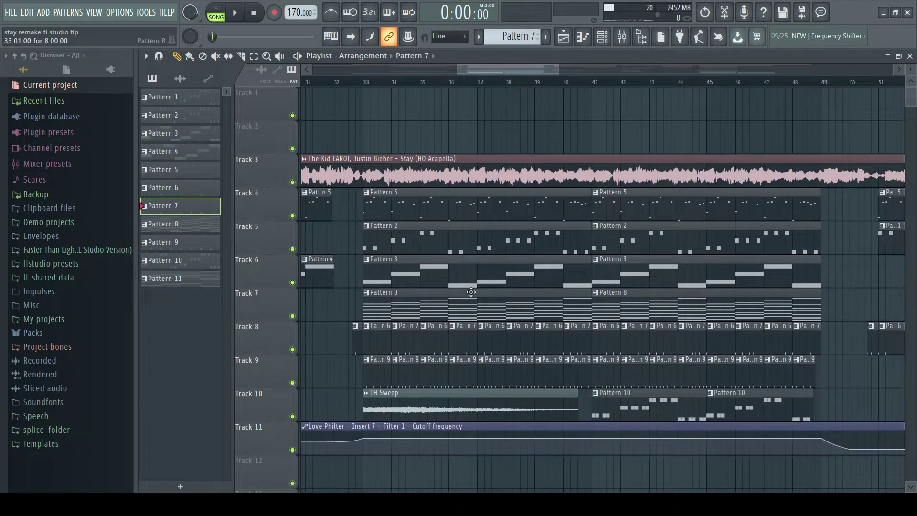
pyautogui.moveTo(484, 72); pyautogui.dragTo(174, 91)
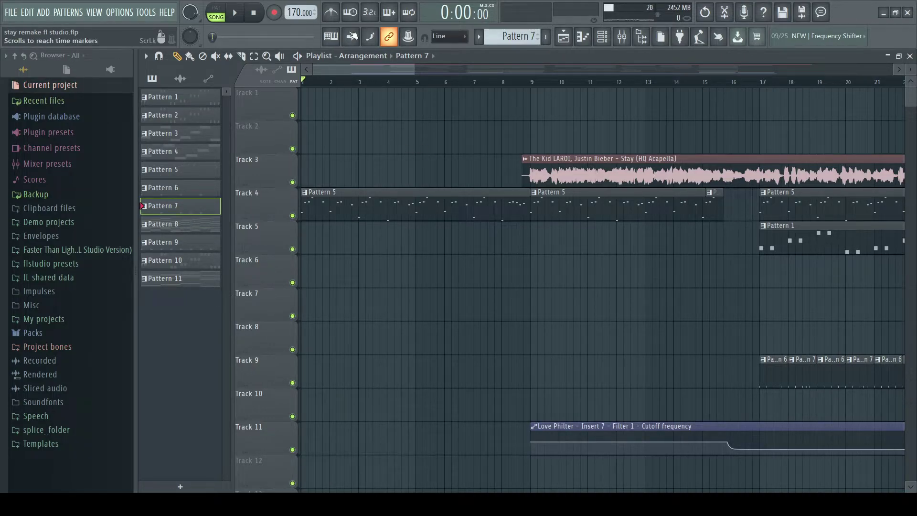
pyautogui.press('space')
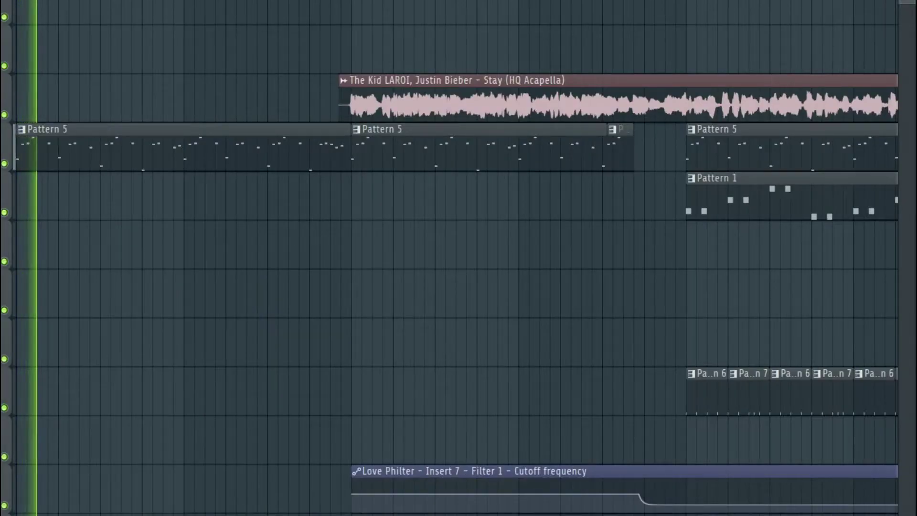